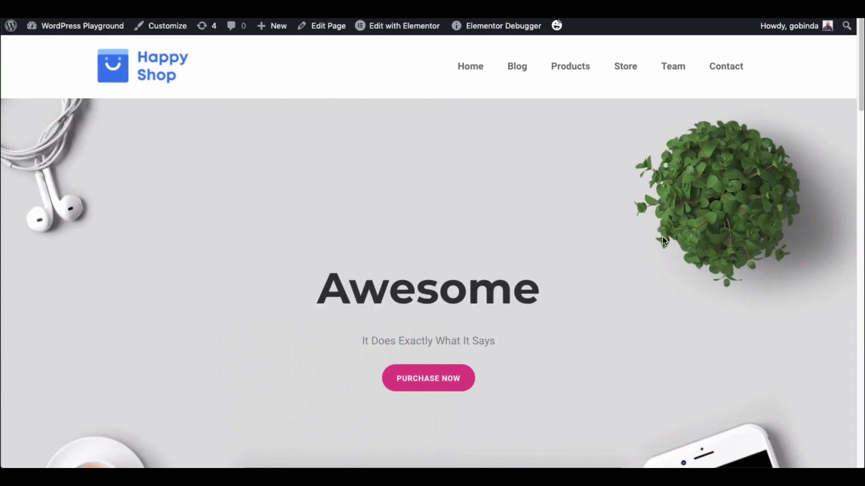
Try the Image Swap demo, toggling the phone mockup to its second screen and back.
scroll(818, 230, down, 4)
scroll(817, 235, down, 11)
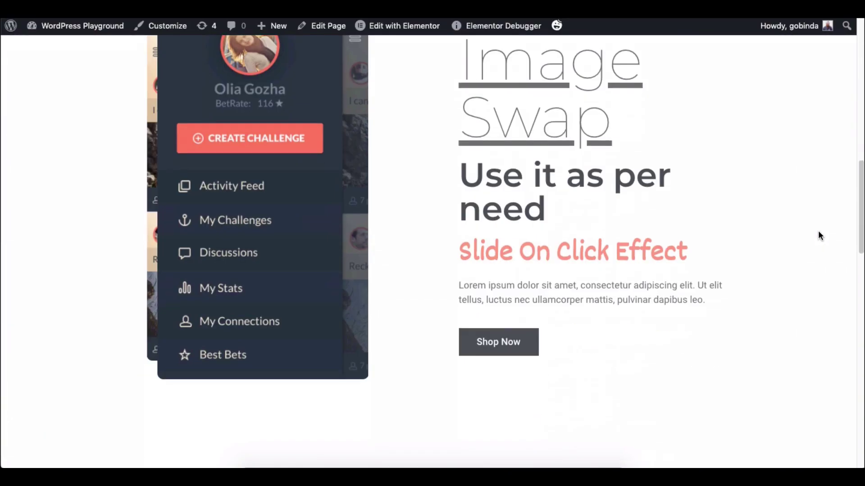
scroll(818, 235, up, 2)
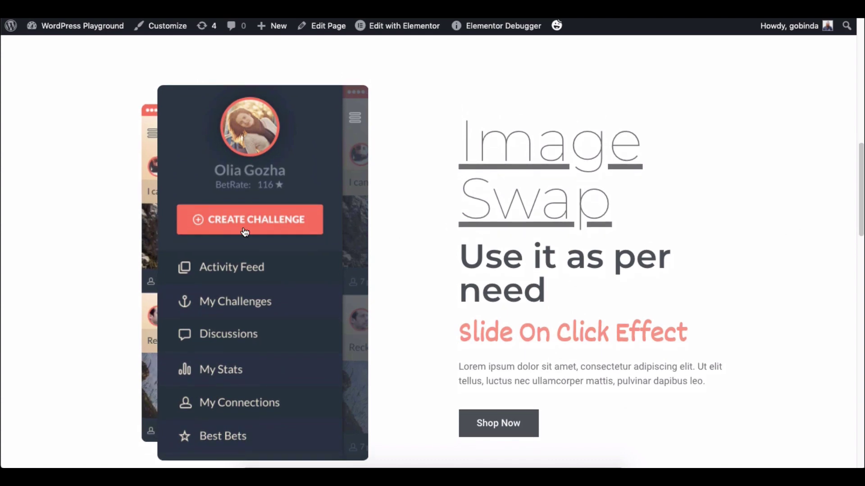
click(153, 235)
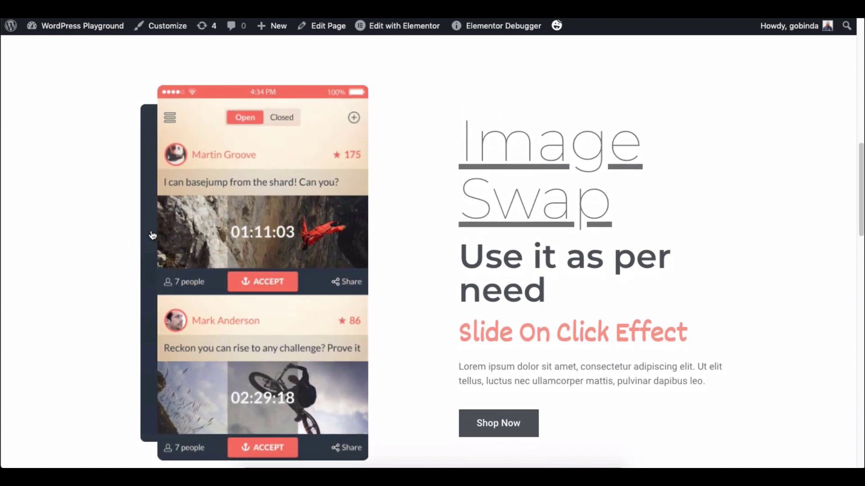
click(153, 234)
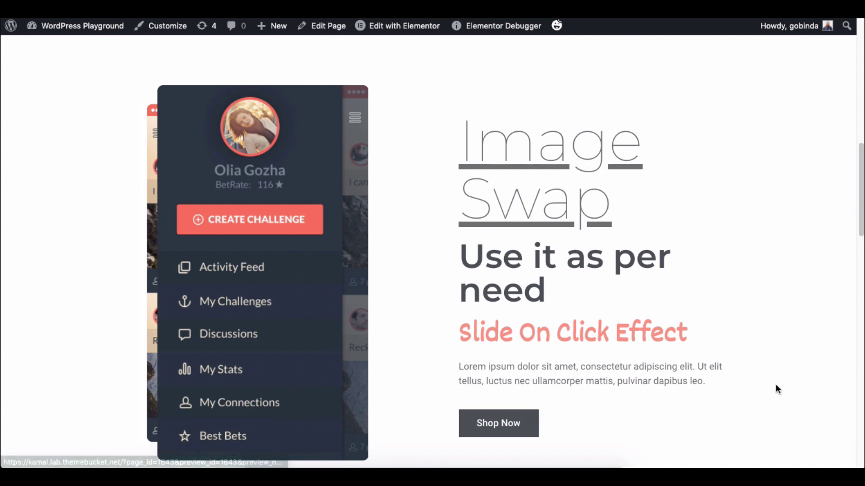
Scroll through the page, return to the top, and test the slide-on-click phone swap again.
scroll(811, 375, down, 10)
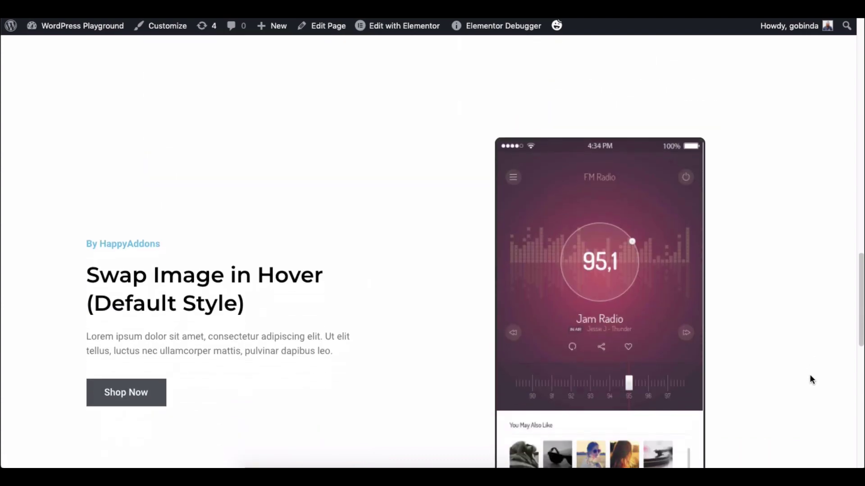
scroll(748, 322, down, 1)
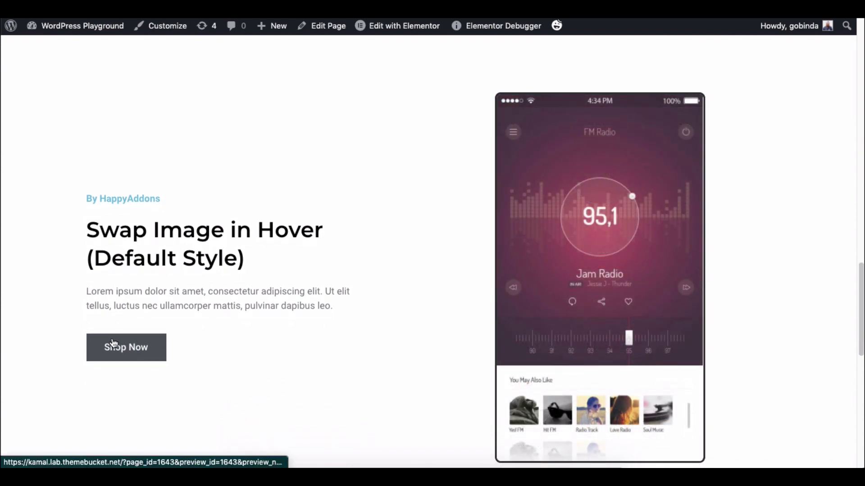
scroll(758, 329, down, 6)
scroll(758, 329, up, 20)
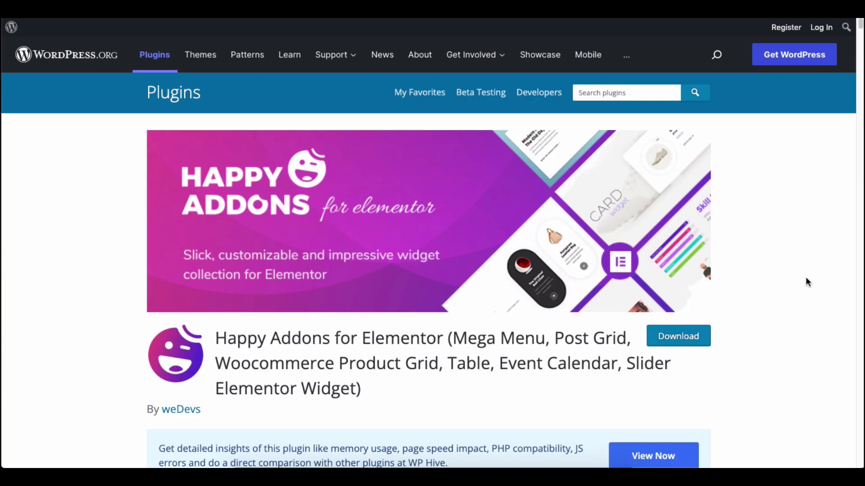
scroll(806, 278, down, 20)
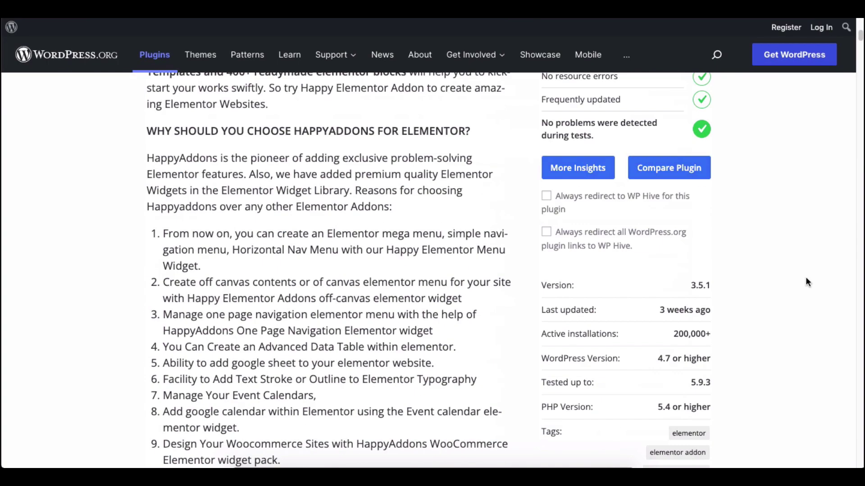
scroll(806, 279, down, 20)
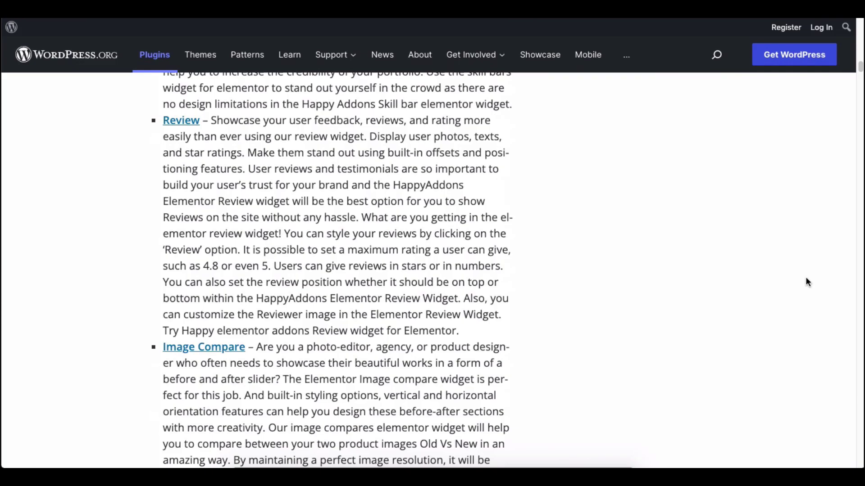
scroll(805, 282, down, 20)
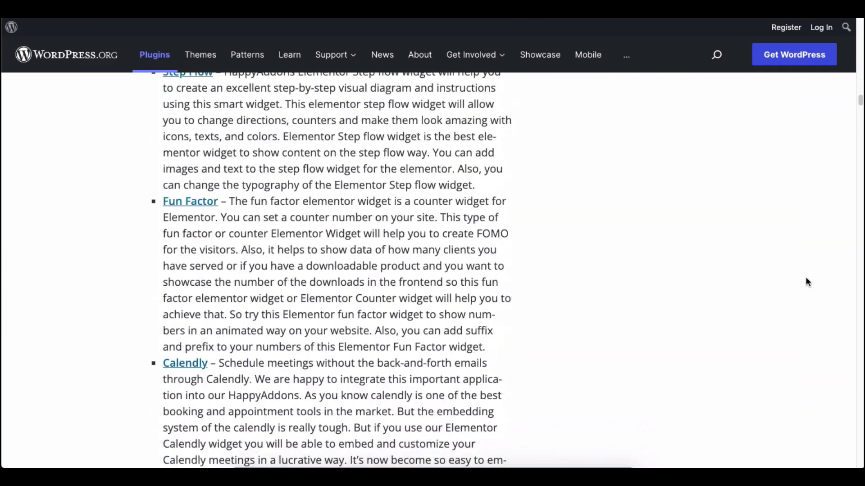
scroll(806, 275, down, 20)
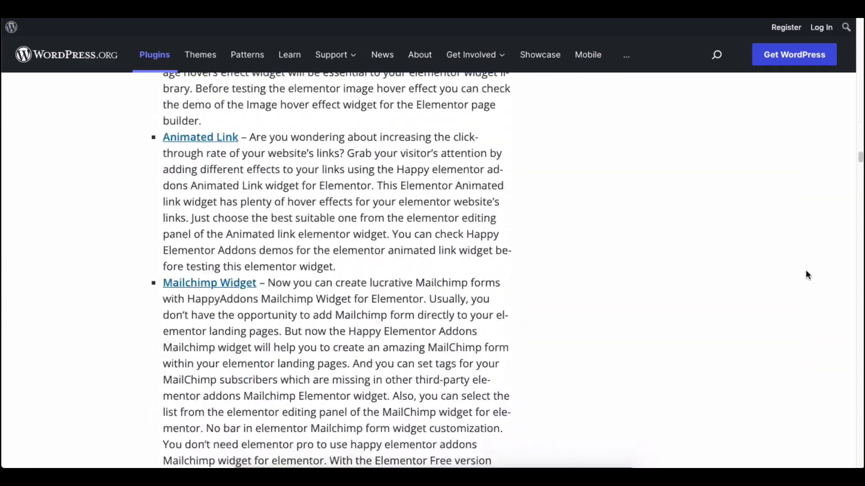
drag(860, 135, 861, 28)
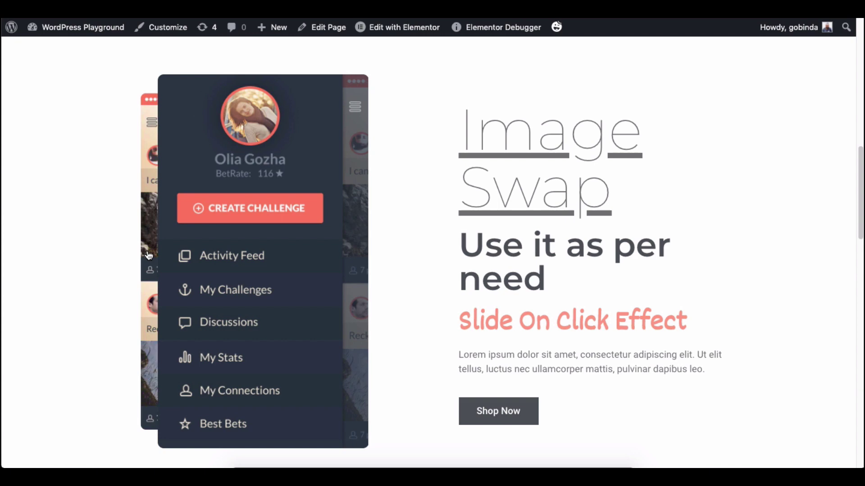
click(149, 255)
click(149, 256)
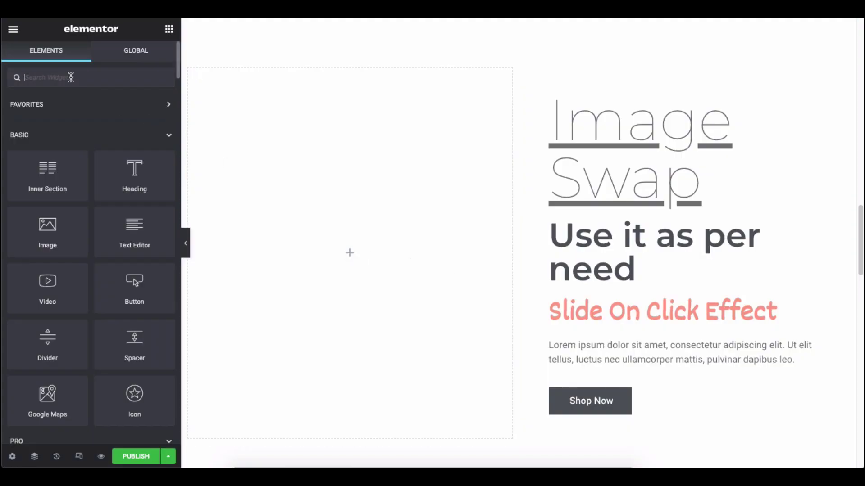
Search 'Image Sw', drop the Image Swap widget into the empty column, and review Effect Type options.
text(Image Sw)
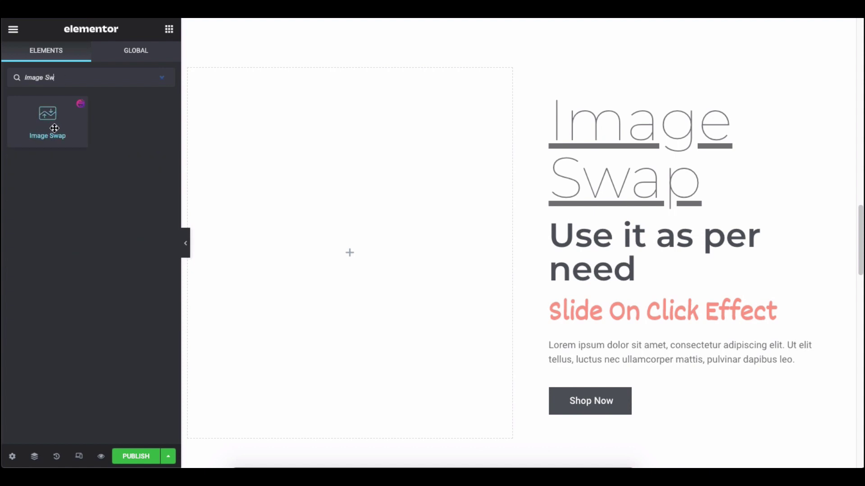
drag(55, 129, 358, 244)
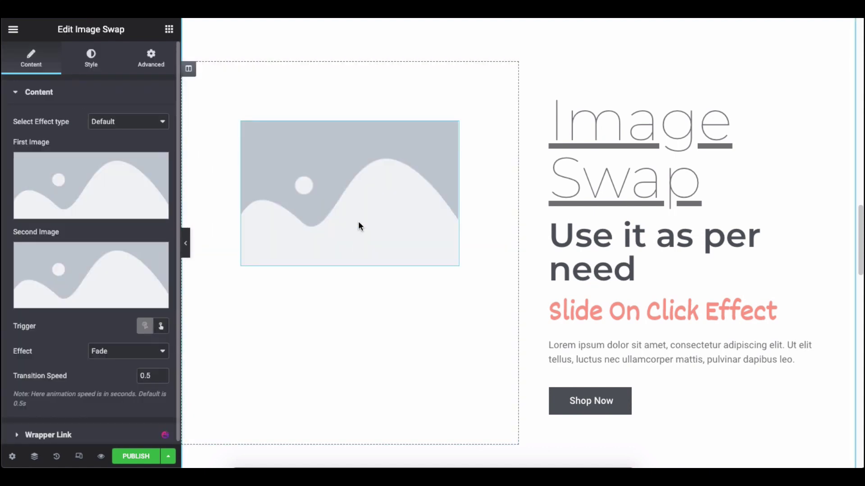
click(105, 127)
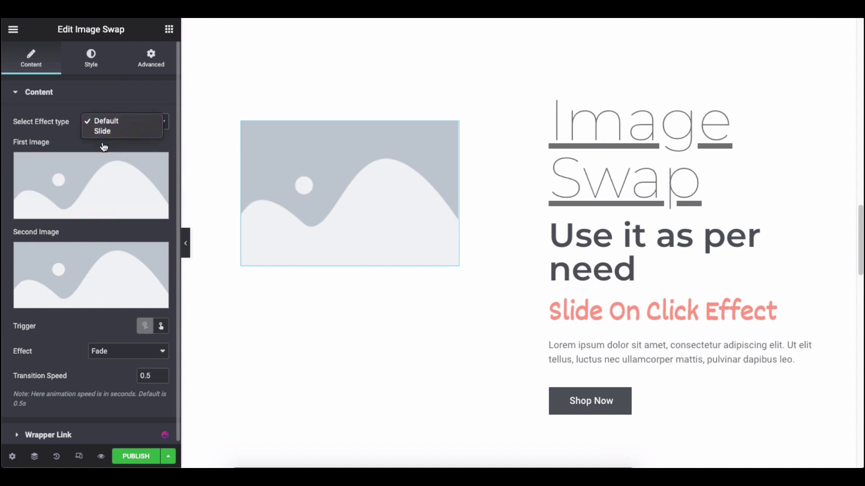
click(69, 99)
click(79, 96)
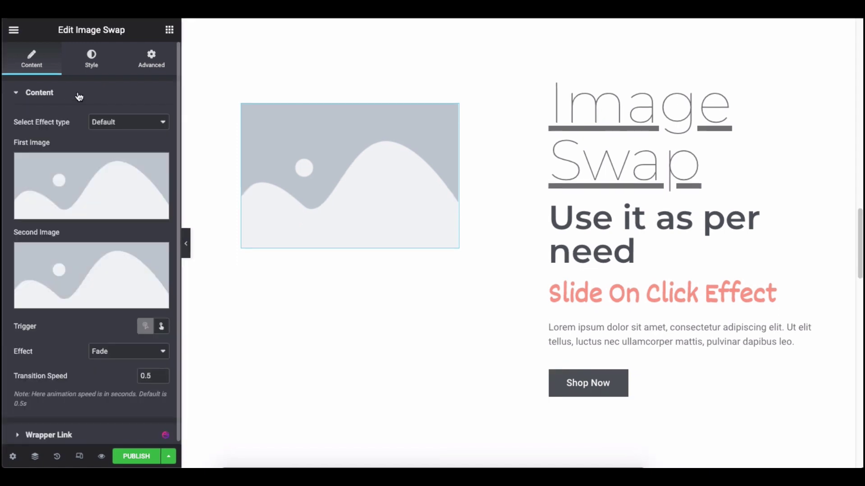
click(122, 128)
mouse_move(124, 169)
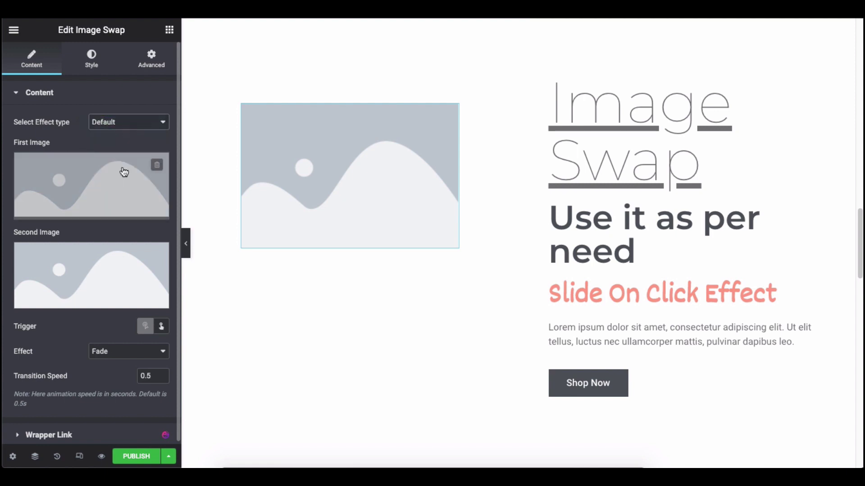
Set the First Image to the dark menu phone screenshot from the Media Library.
click(100, 177)
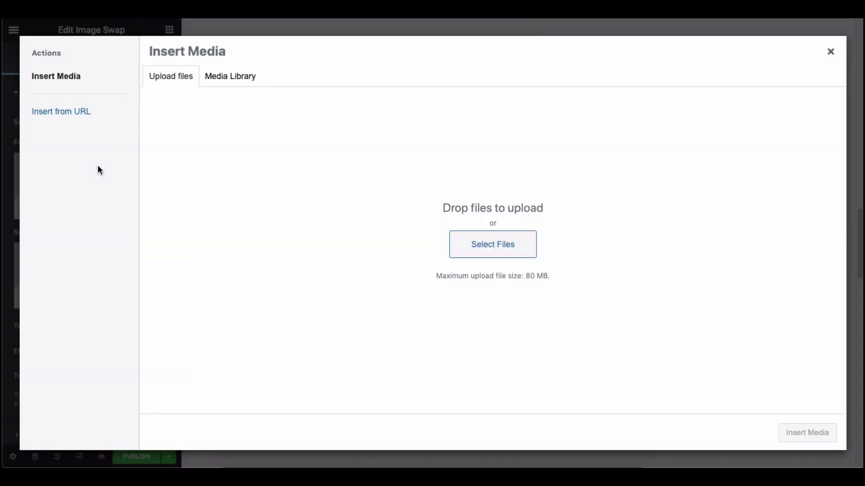
click(239, 79)
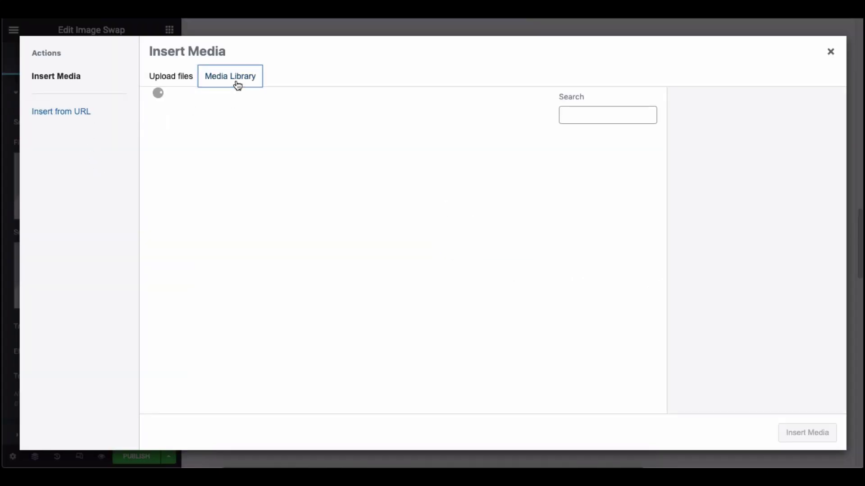
scroll(610, 198, down, 2)
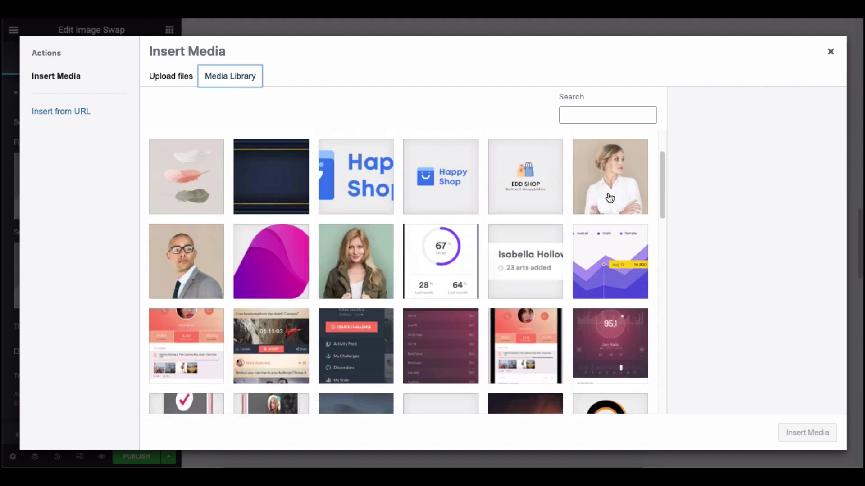
scroll(610, 198, down, 3)
click(357, 188)
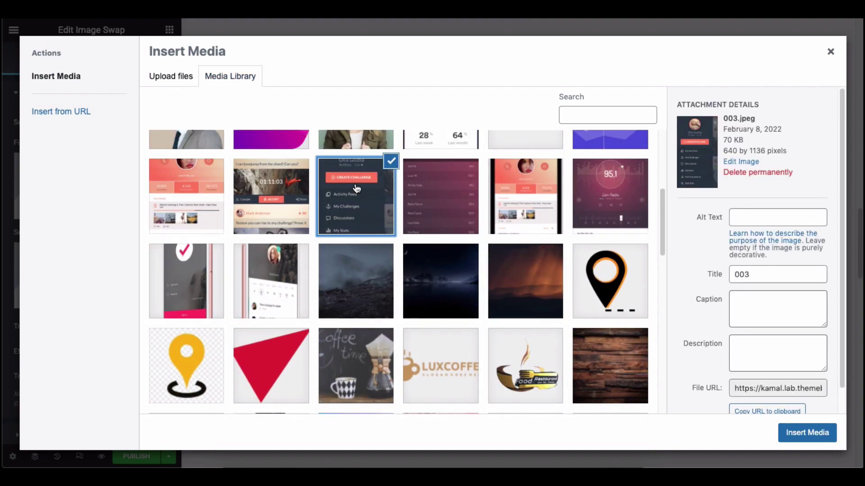
click(806, 434)
Set the Second Image to the challenges feed phone screenshot.
scroll(366, 191, down, 2)
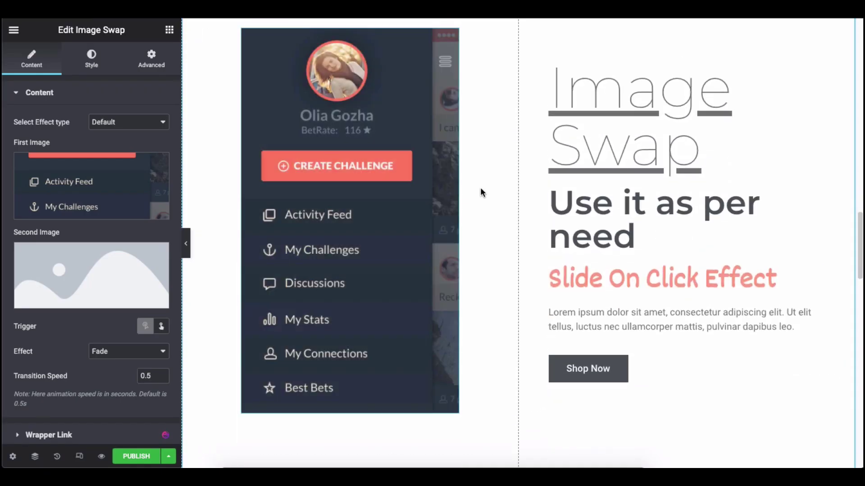
click(160, 273)
scroll(510, 231, down, 2)
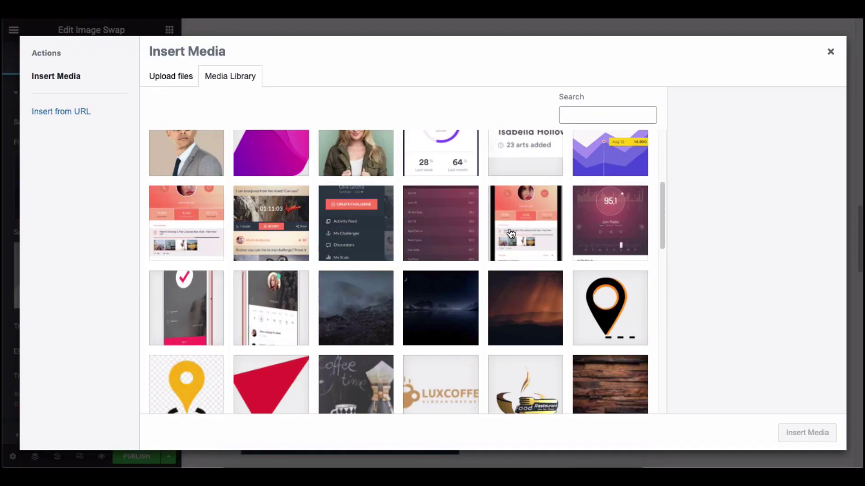
click(276, 220)
click(806, 432)
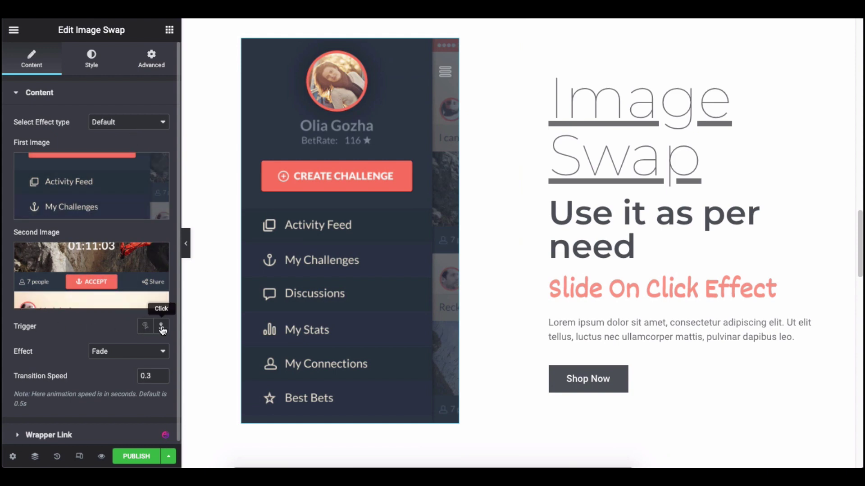
Test the Click trigger on the preview image, then set the swap trigger back to Hover.
click(146, 327)
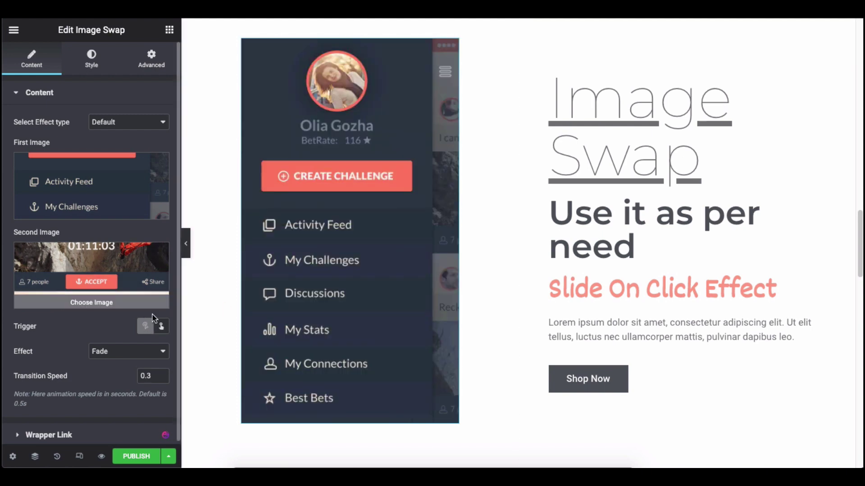
click(147, 328)
click(163, 327)
click(305, 312)
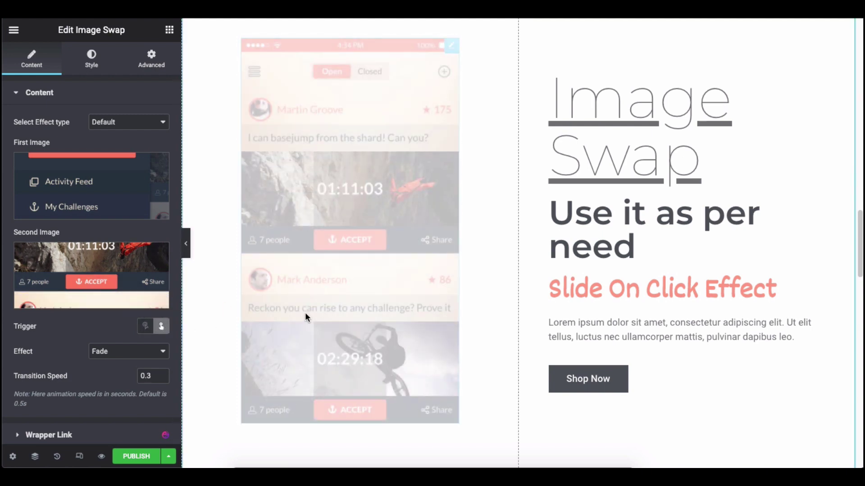
click(304, 312)
click(324, 308)
click(325, 307)
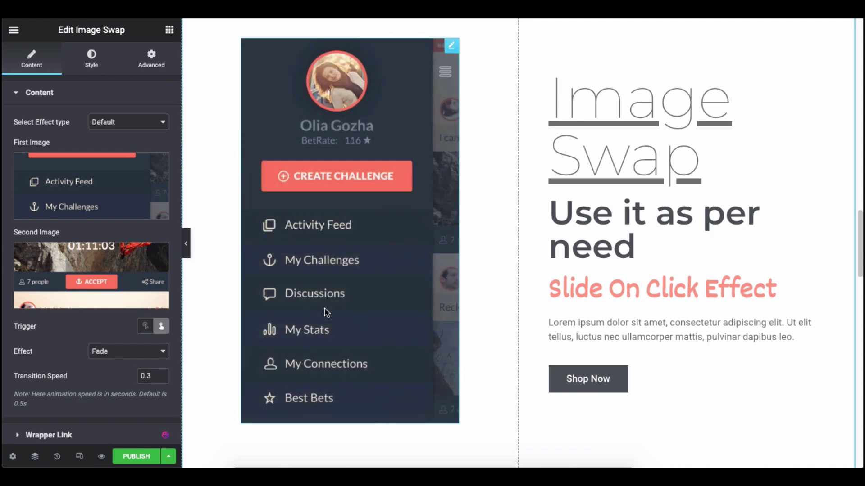
click(325, 307)
click(145, 326)
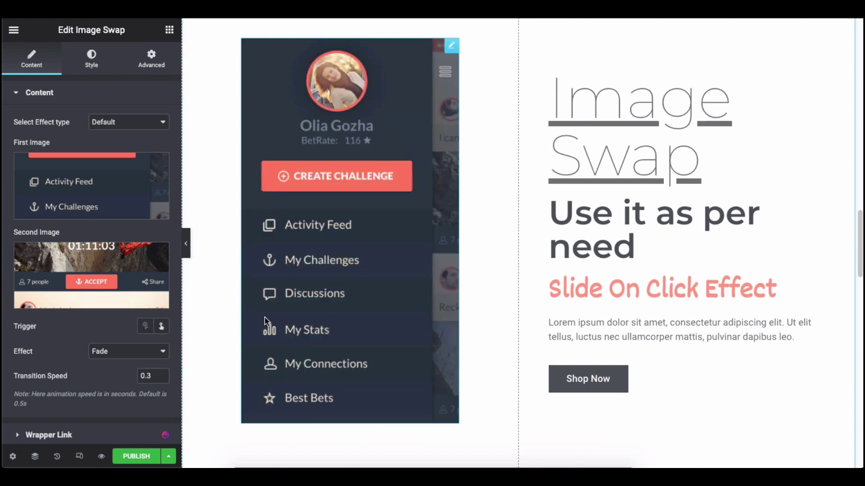
click(146, 327)
Cycle the swap effect through Move Left, Move Top, Move Right, Move Bottom, Zoom In and Zoom Out.
click(109, 356)
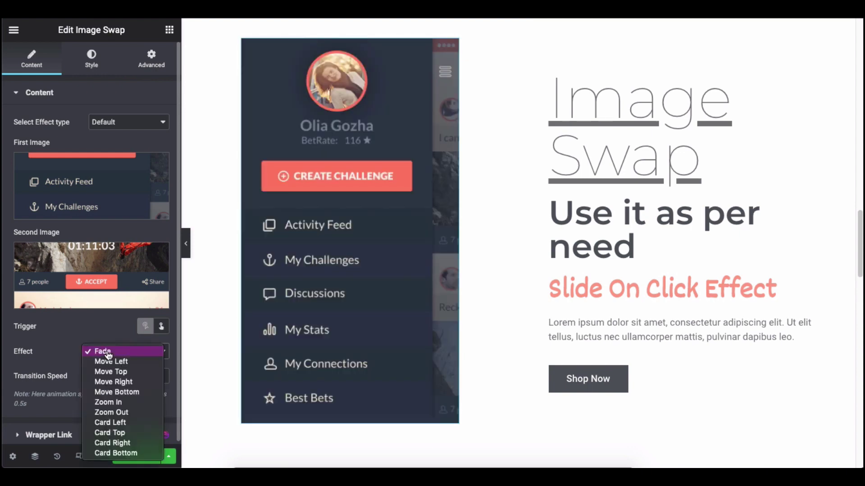
click(110, 361)
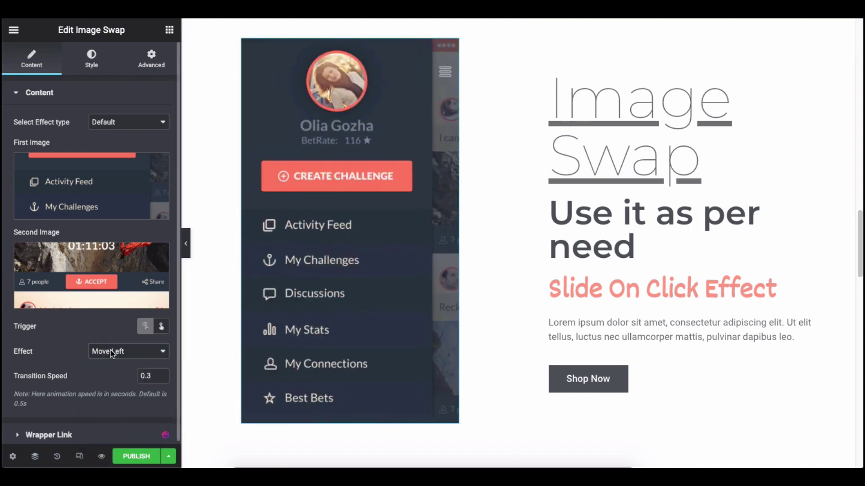
click(112, 355)
click(114, 361)
click(126, 356)
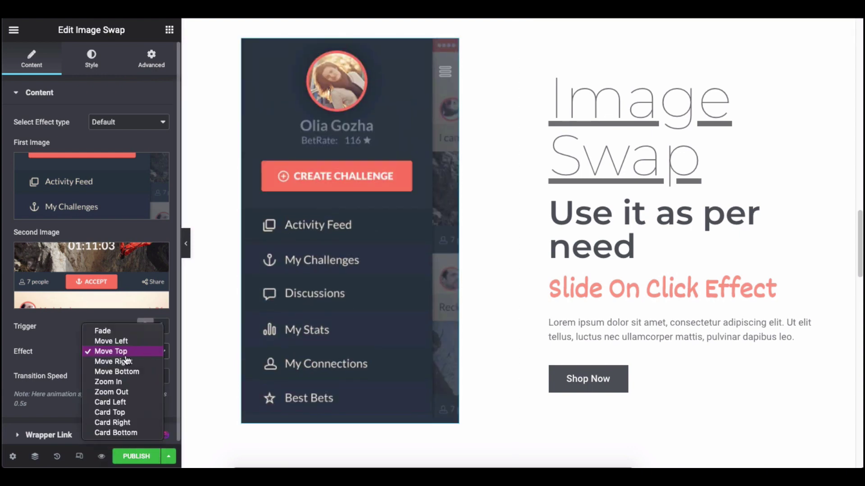
click(126, 361)
click(129, 352)
click(130, 361)
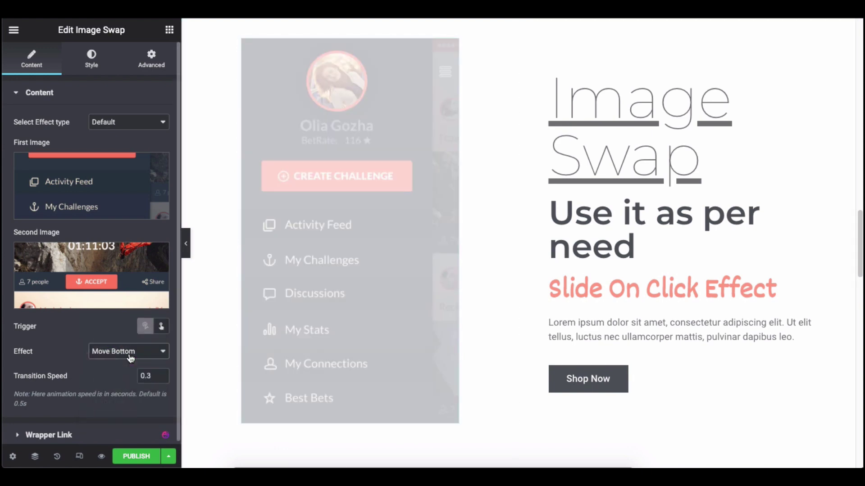
click(129, 353)
click(118, 359)
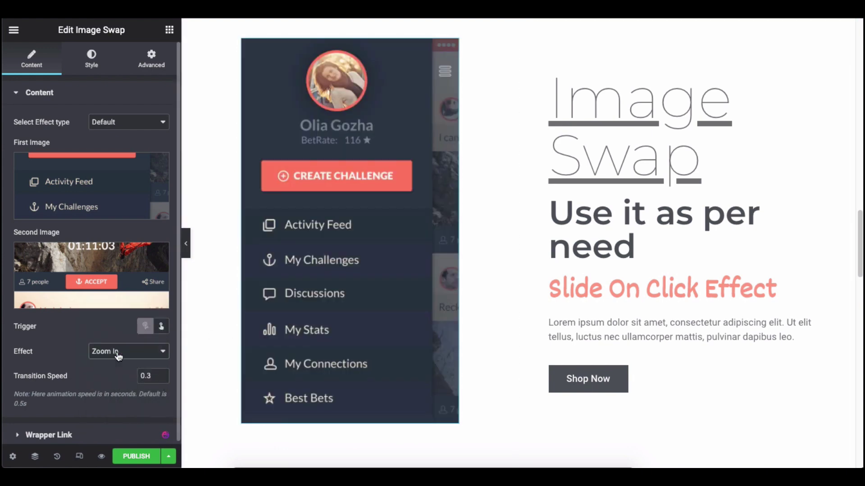
click(118, 357)
click(122, 361)
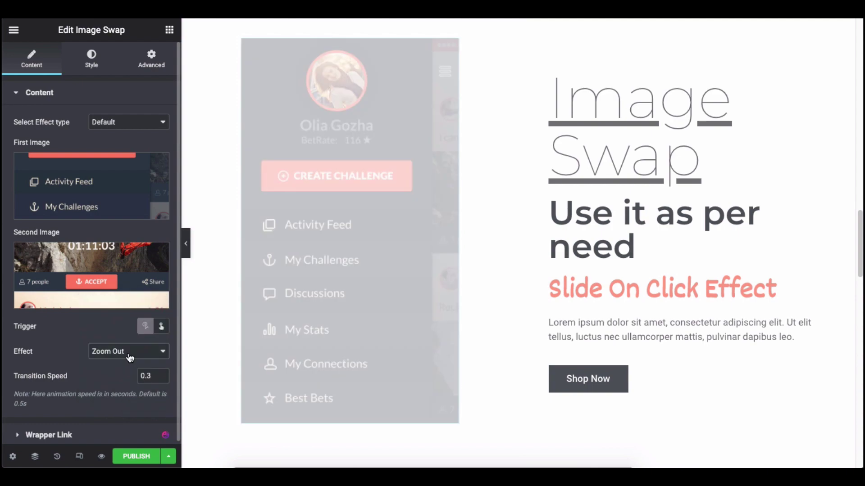
Try Card Left, Card Top and Card Right, settling on Card Bottom.
click(120, 353)
click(123, 360)
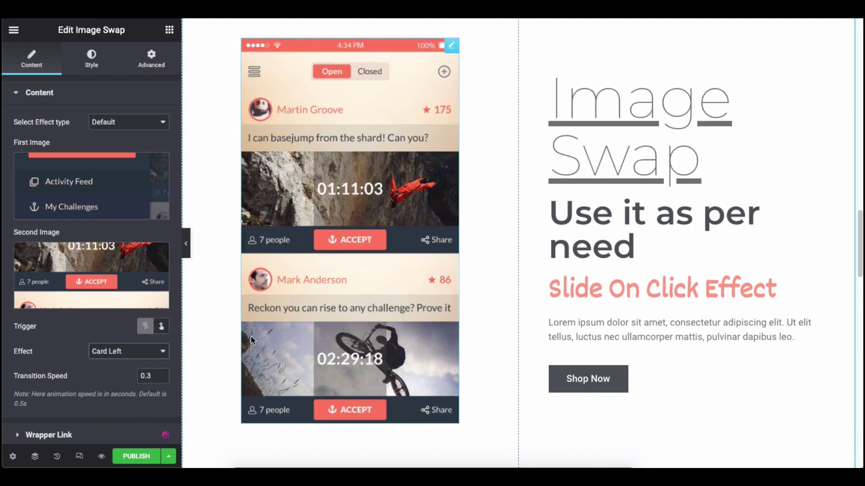
click(135, 352)
click(138, 357)
click(136, 354)
click(129, 361)
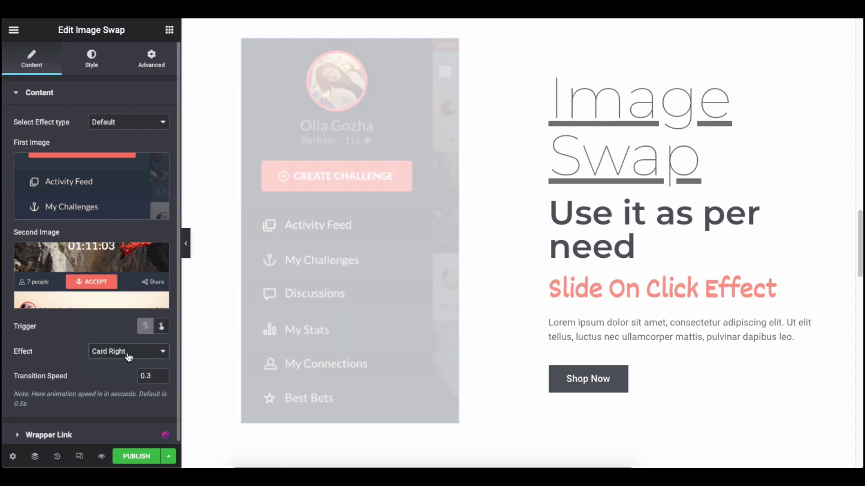
click(115, 354)
click(113, 362)
Set the trigger to Click and try Card Right, Card Top, Card Left, Zoom Out and Zoom In.
click(162, 328)
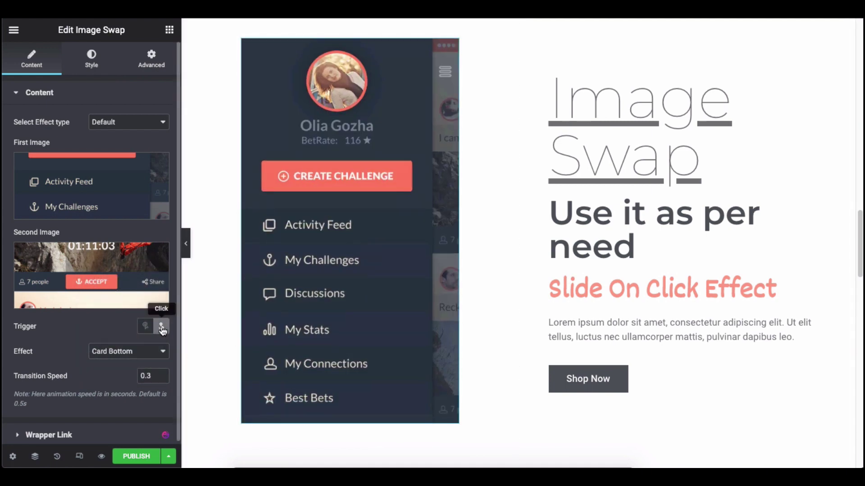
click(153, 351)
click(153, 341)
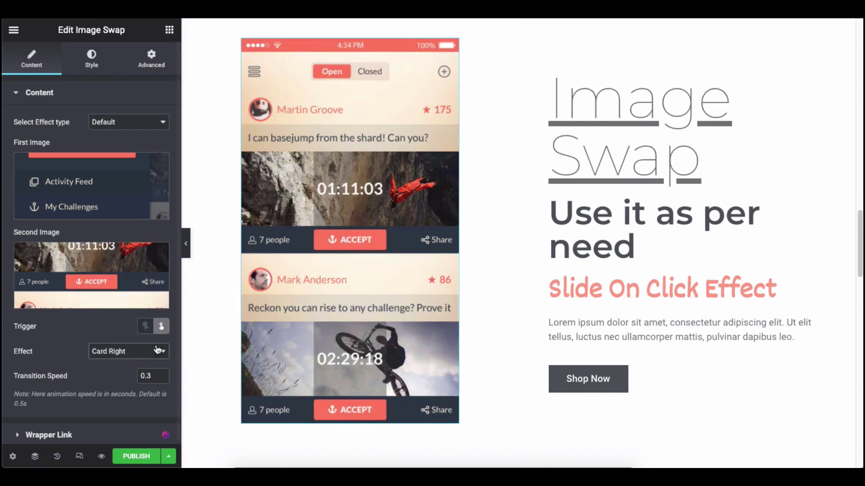
click(158, 351)
click(129, 358)
click(129, 358)
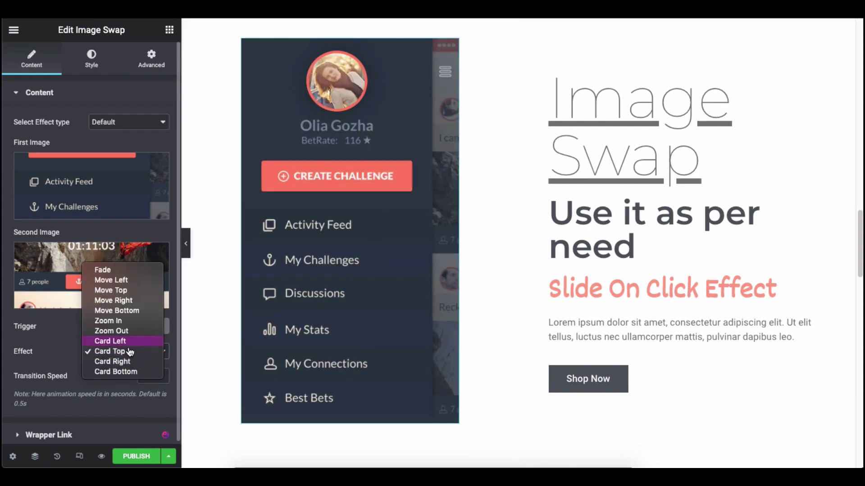
click(132, 341)
click(136, 358)
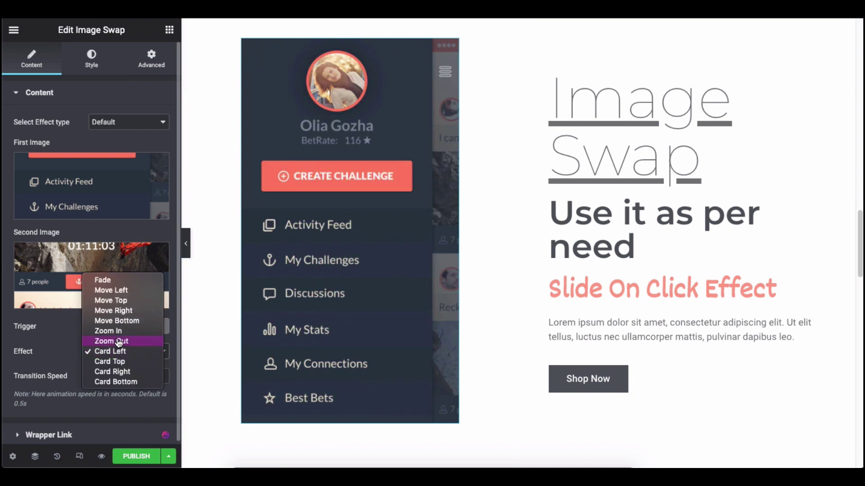
click(131, 340)
click(129, 351)
click(120, 341)
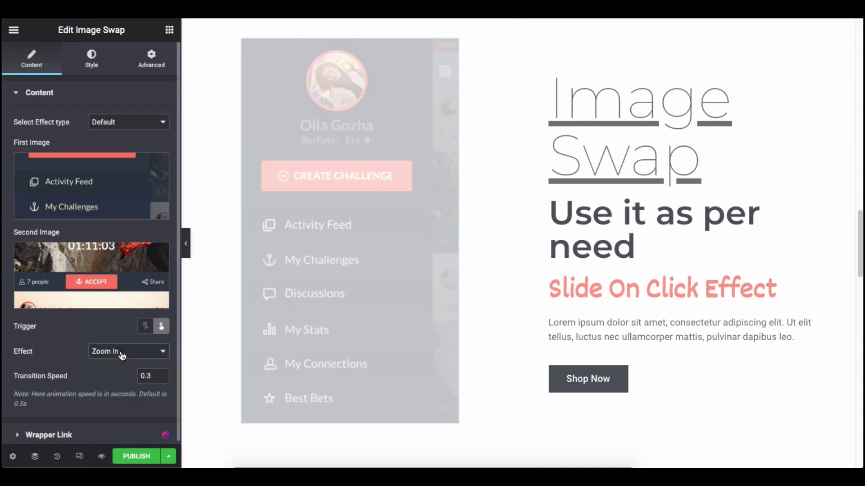
Try Move Bottom, Move Right, Move Top and Move Left, then settle on Fade.
click(126, 350)
click(121, 341)
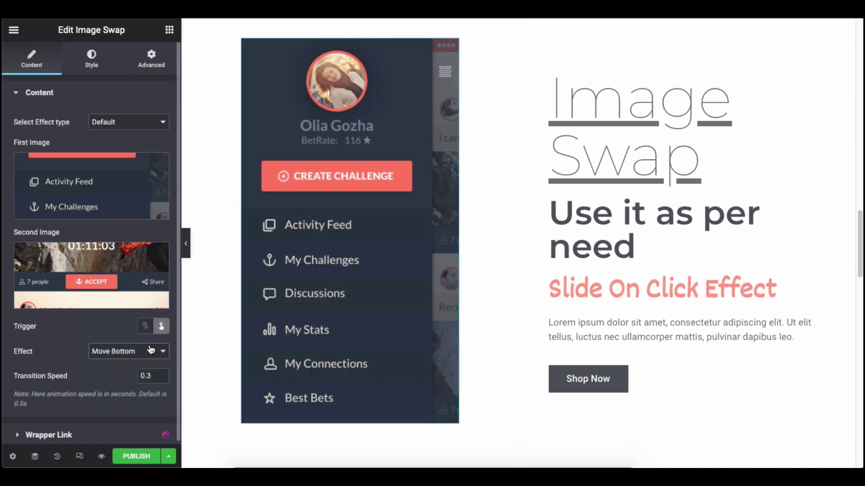
click(151, 350)
click(120, 341)
click(112, 353)
click(113, 340)
click(120, 351)
click(120, 341)
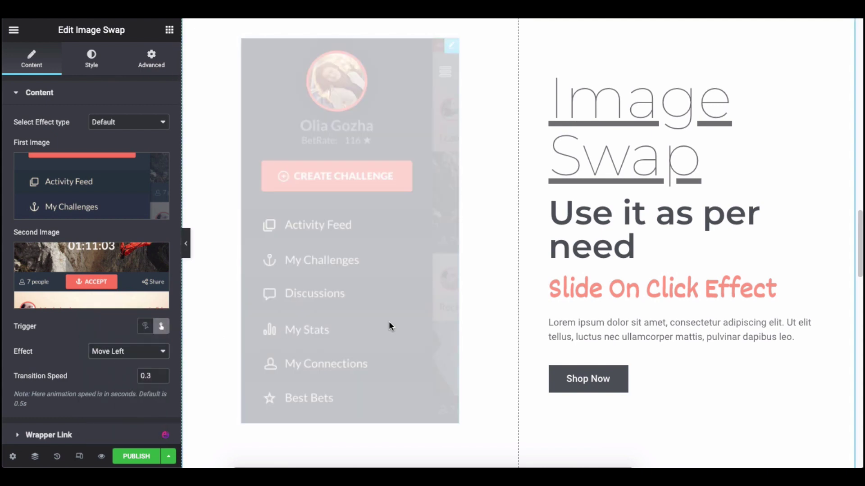
click(120, 351)
click(120, 341)
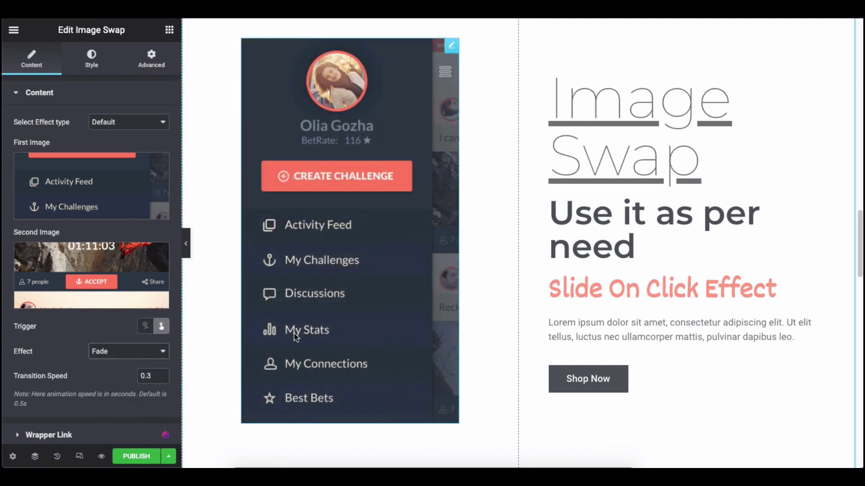
Switch the effect type to Slide, try Slide Top, Bottom and Right, keeping Slide Left.
click(112, 122)
click(111, 133)
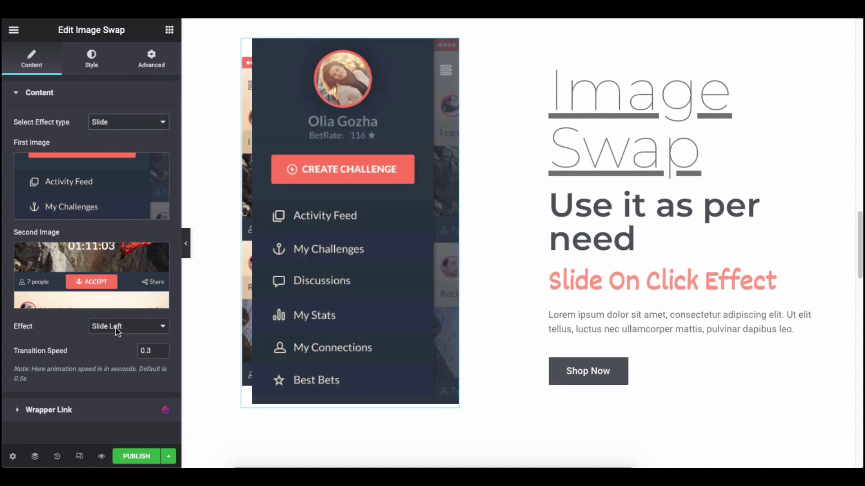
click(117, 333)
click(108, 294)
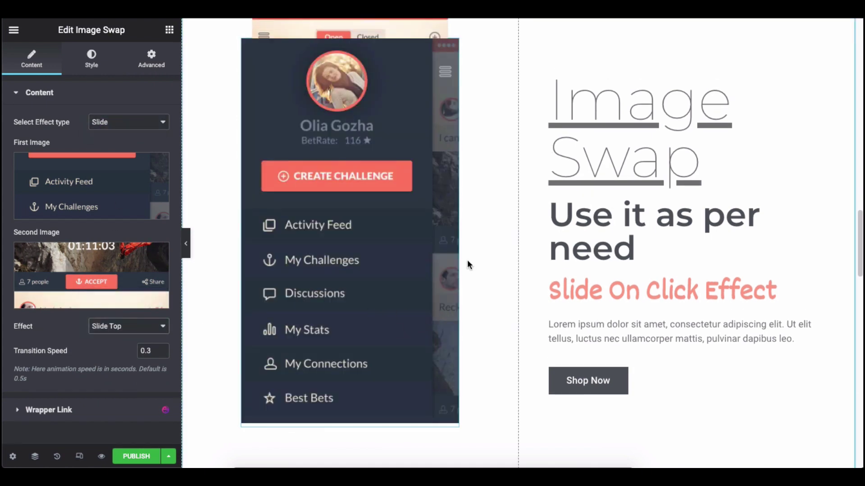
click(111, 326)
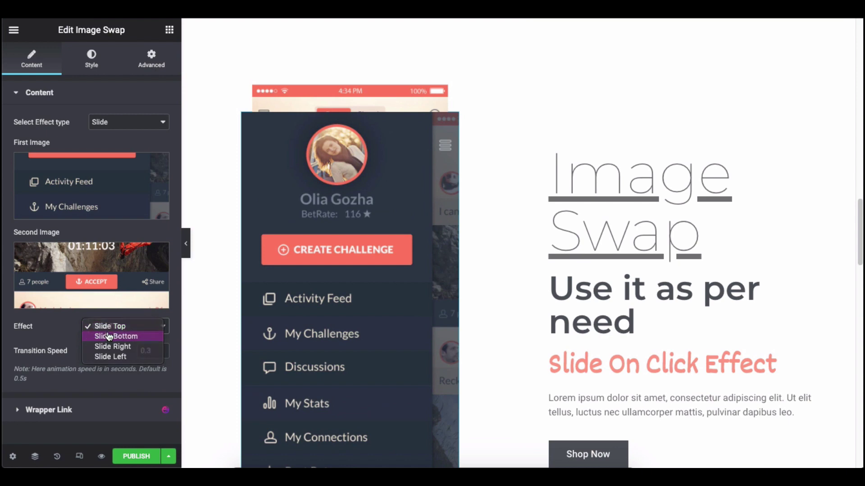
click(109, 337)
click(103, 331)
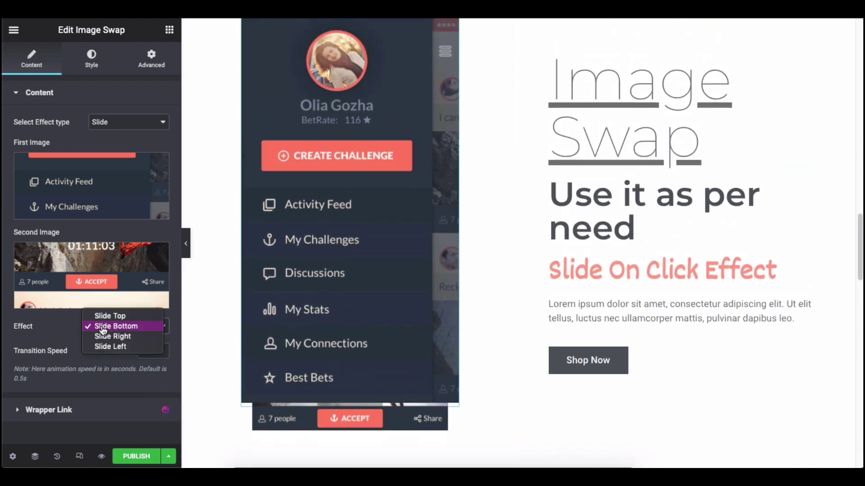
click(104, 336)
click(112, 334)
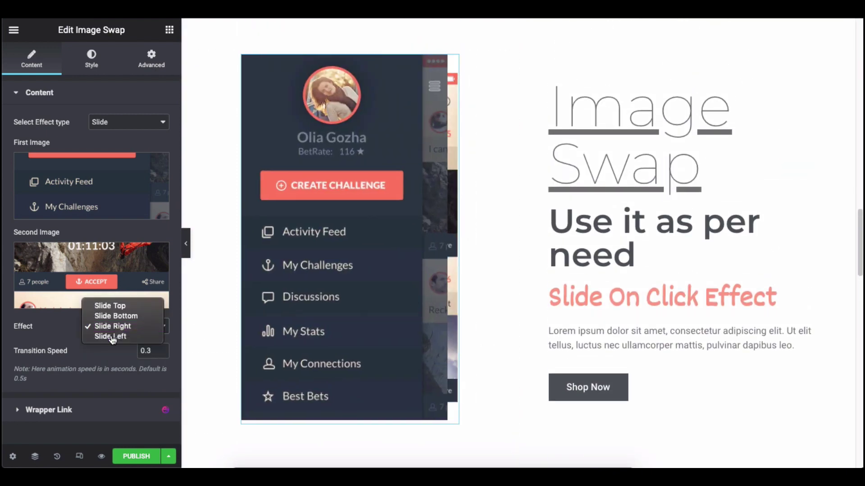
click(112, 337)
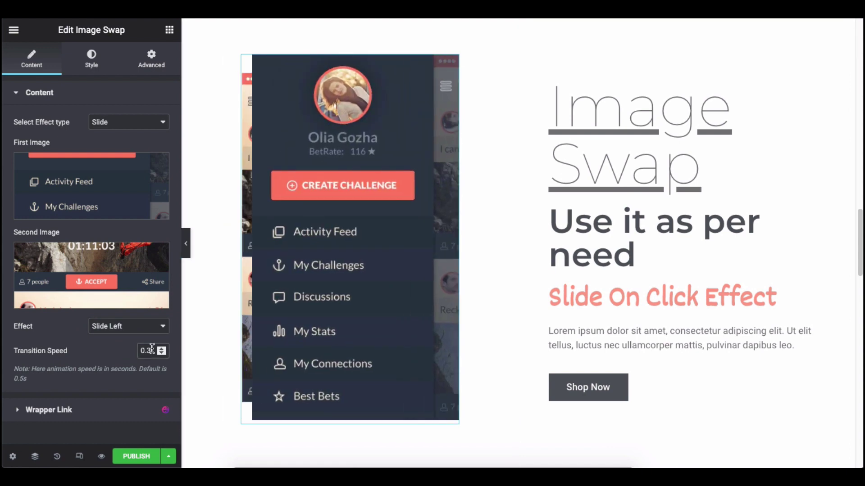
Clear the old value from the Transition Speed field.
click(152, 348)
key(BackSpace)
key(BackSpace)
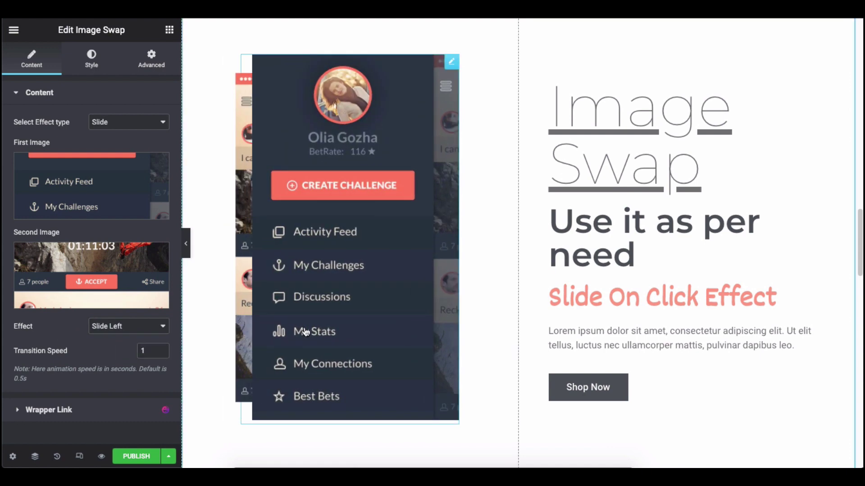
key(BackSpace)
Enter a transition speed of .2 and bring up the widget's Style settings.
text(.2)
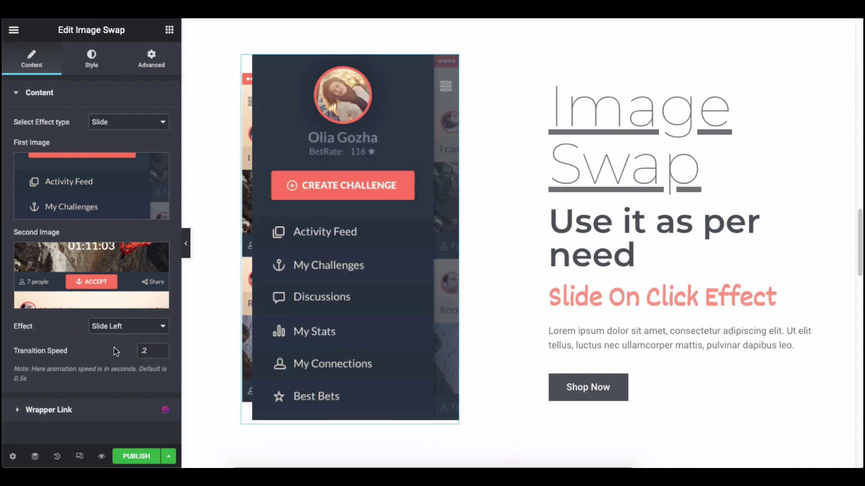
click(84, 92)
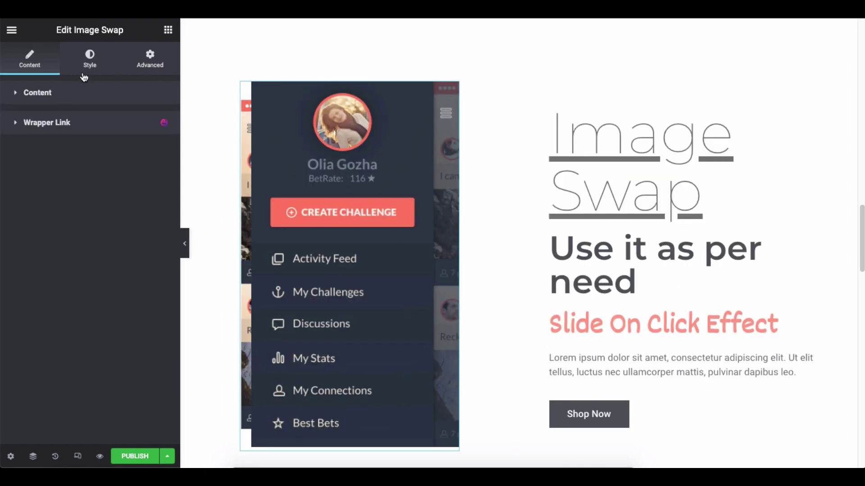
click(86, 66)
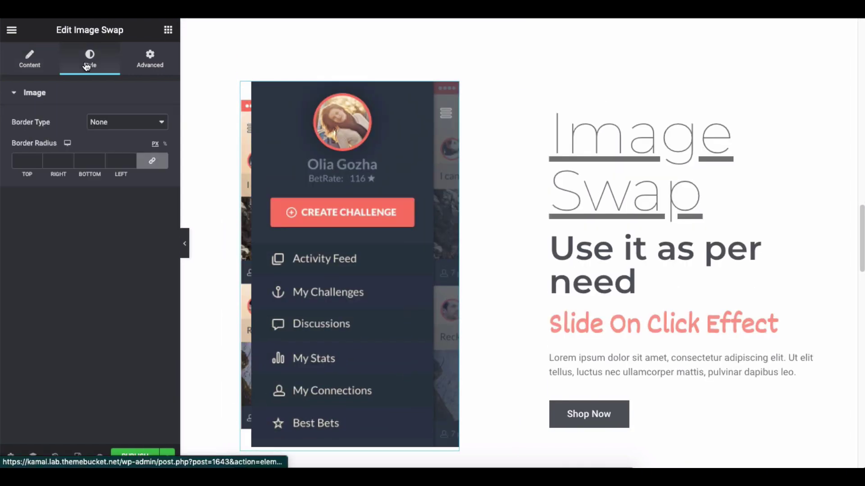
Try a Solid border on the images, then set Border Type back to None.
click(127, 122)
click(128, 122)
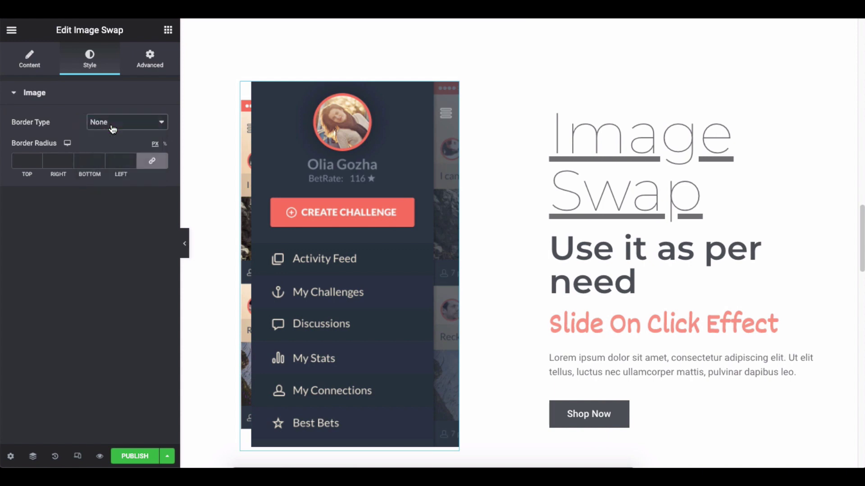
click(127, 122)
click(103, 129)
click(118, 122)
click(118, 126)
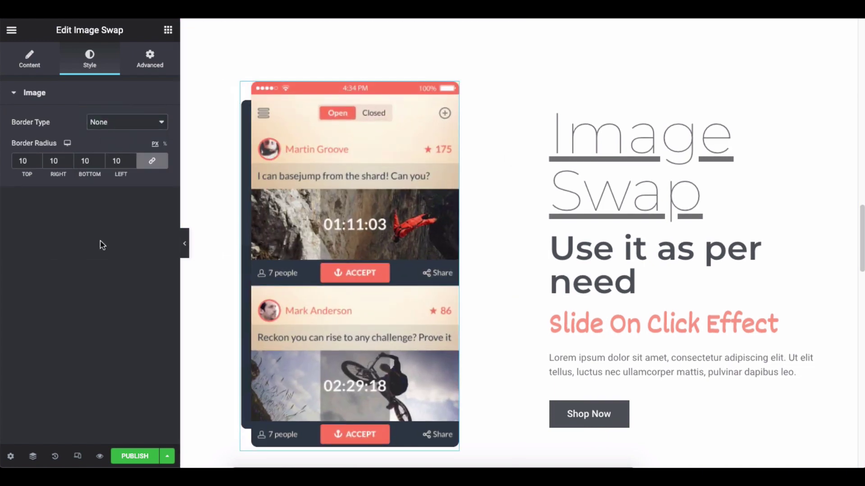
click(71, 96)
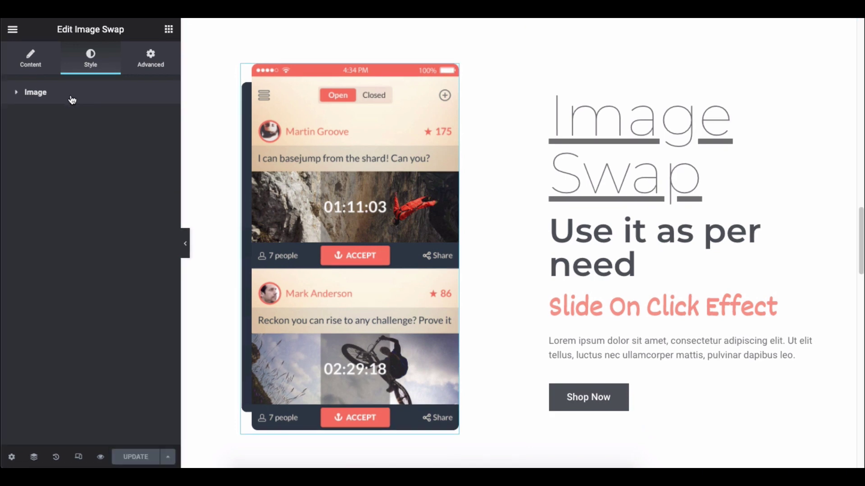
Look over the Advanced tab's Layout section without changes, then collapse it.
click(149, 60)
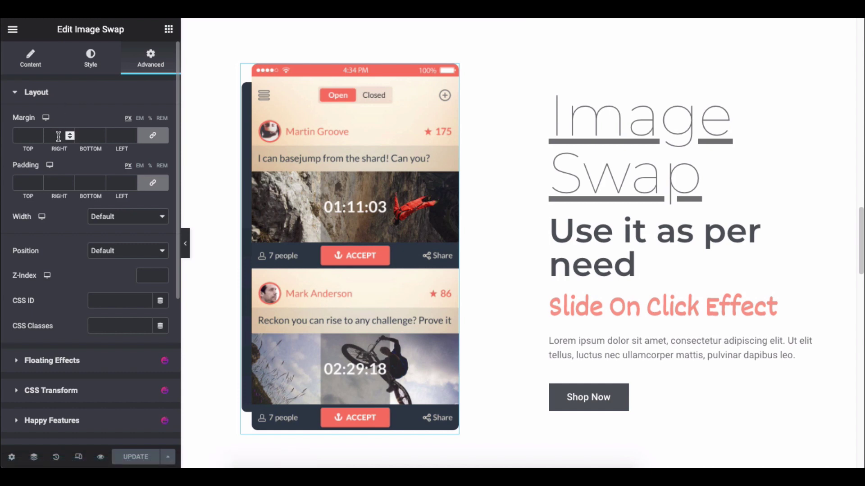
click(62, 100)
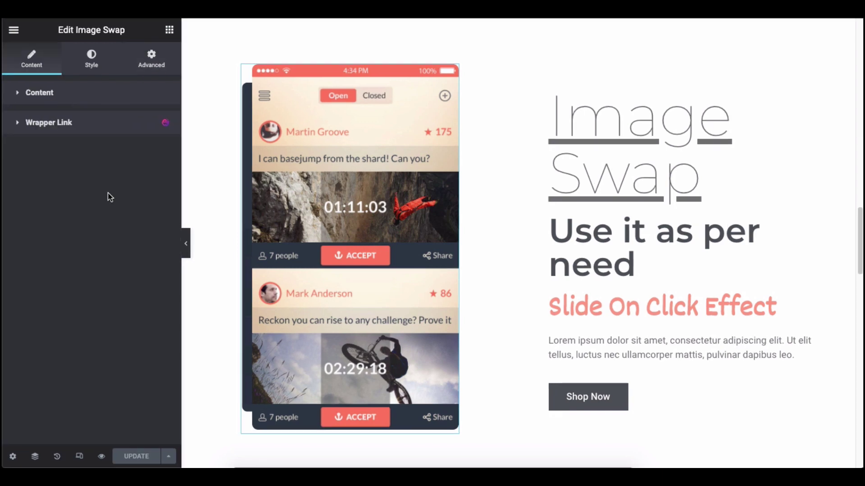
Preview the Happy Shop page live and scroll down past the Image Swap section.
click(103, 457)
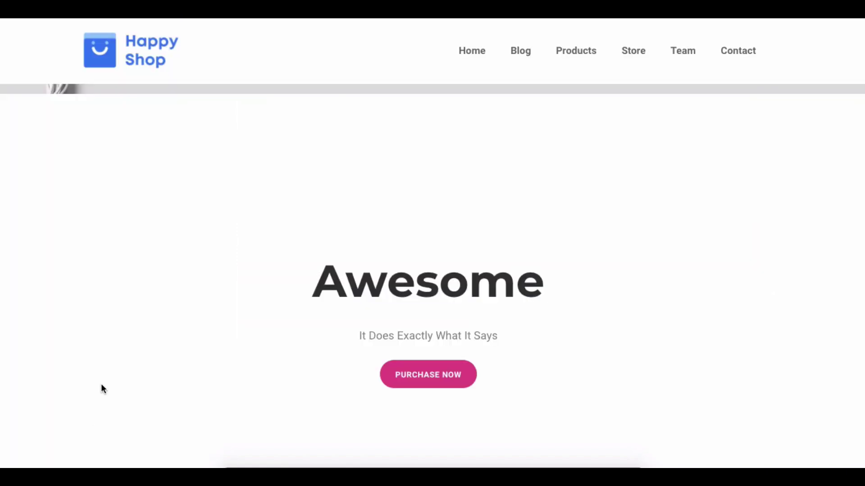
scroll(707, 311, down, 5)
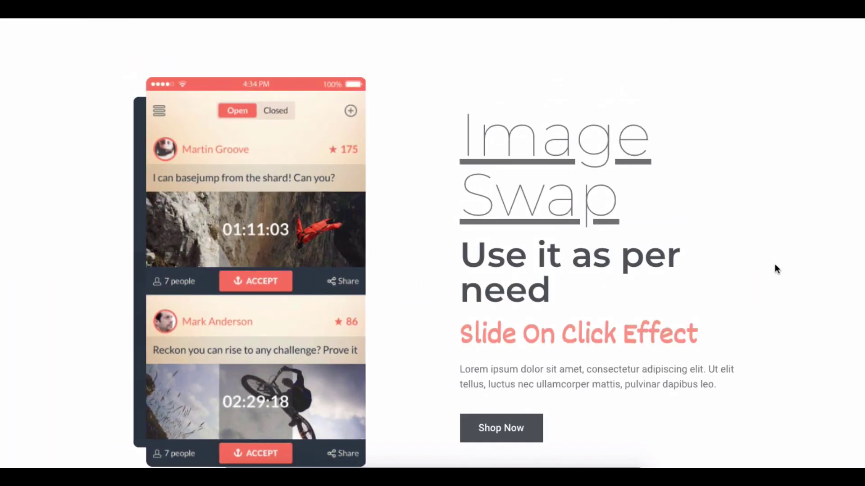
scroll(776, 263, down, 5)
scroll(799, 214, down, 5)
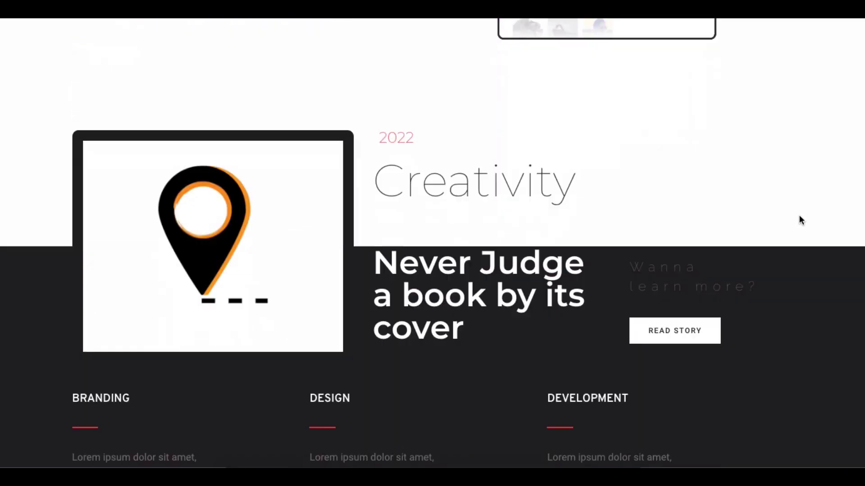